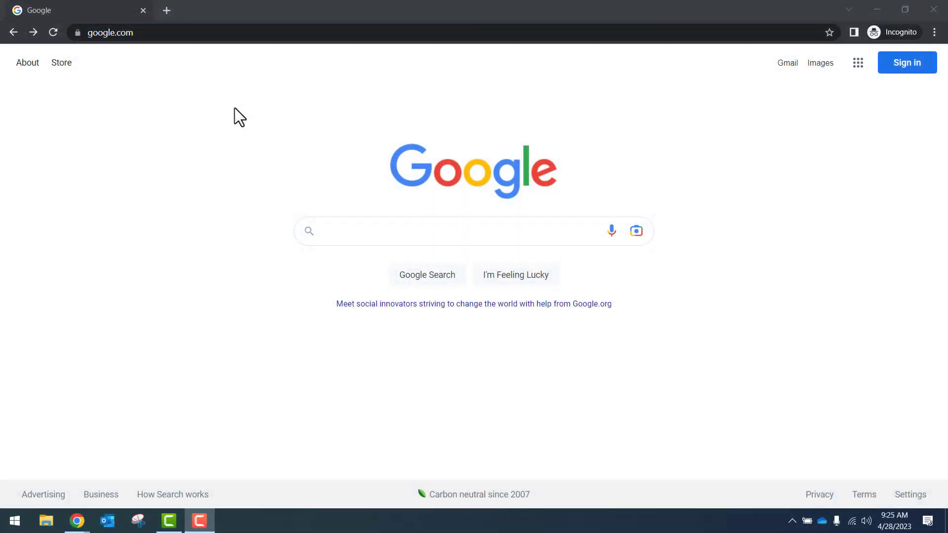
Go to mycoast.cccd.edu in Chrome to load the Coast Colleges Microsoft sign-in page.
click(220, 33)
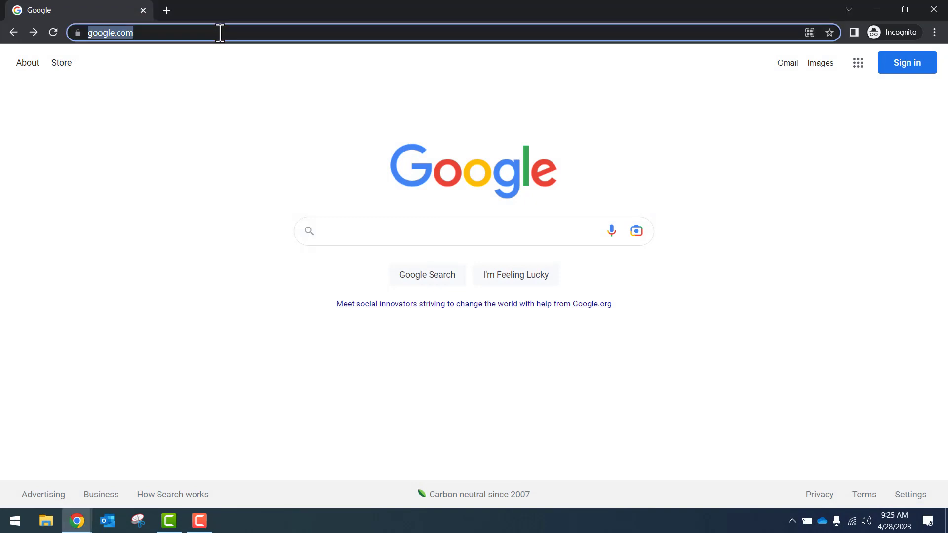
text(myco)
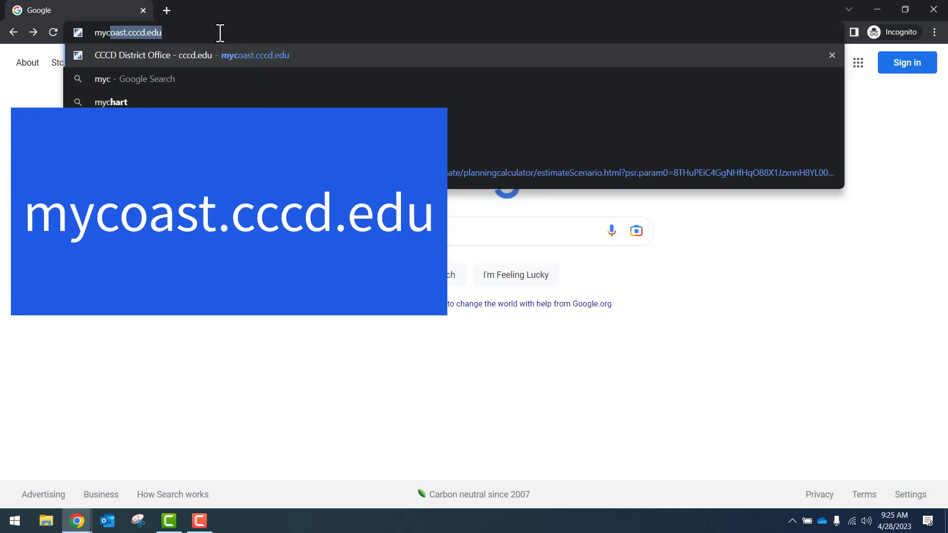
text(ast)
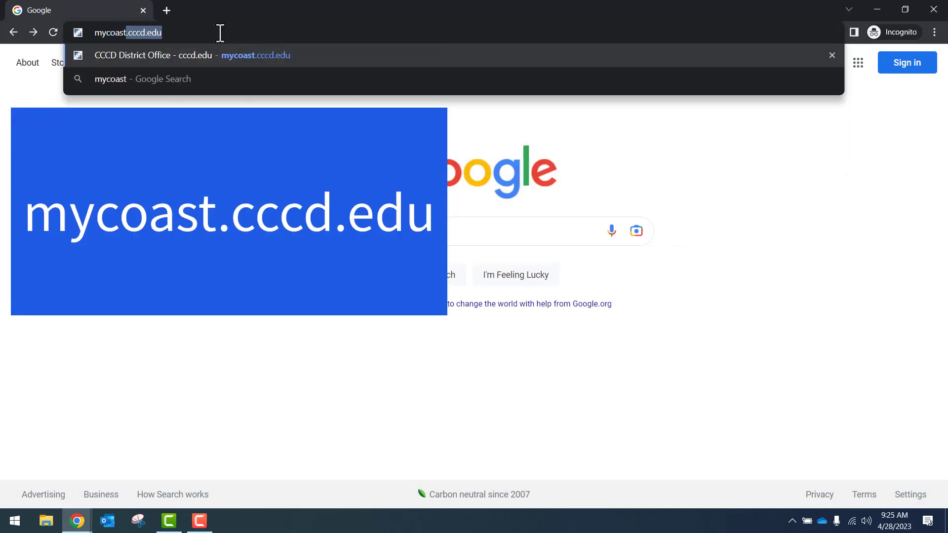
text(.ccc)
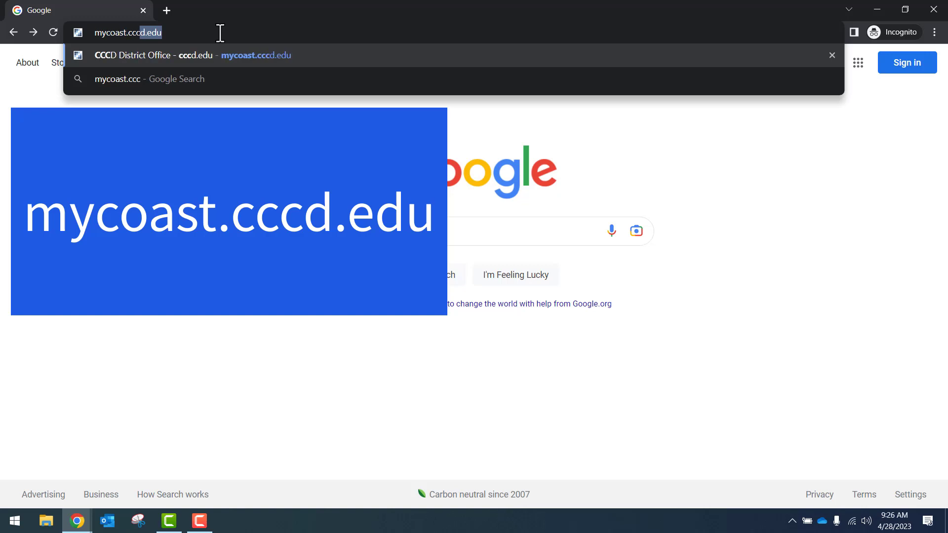
text(d.edu)
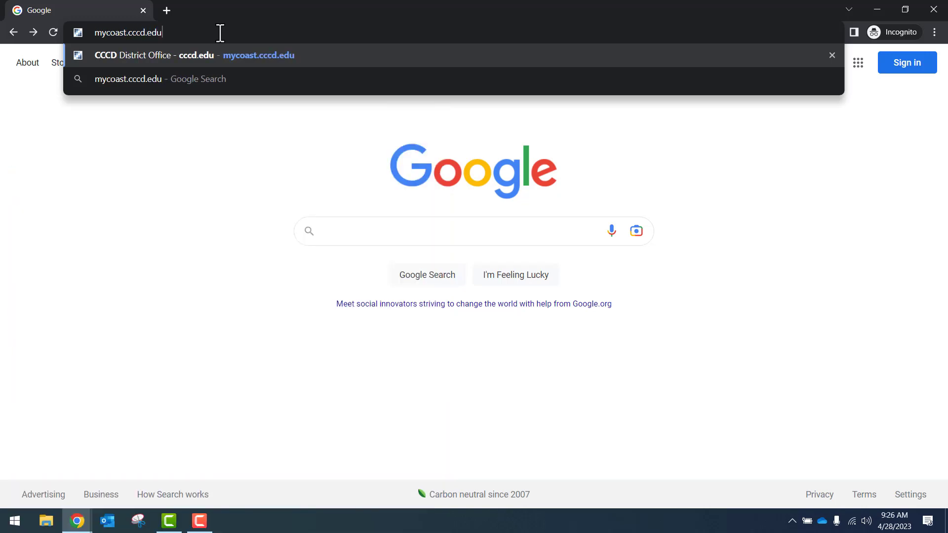
key(Return)
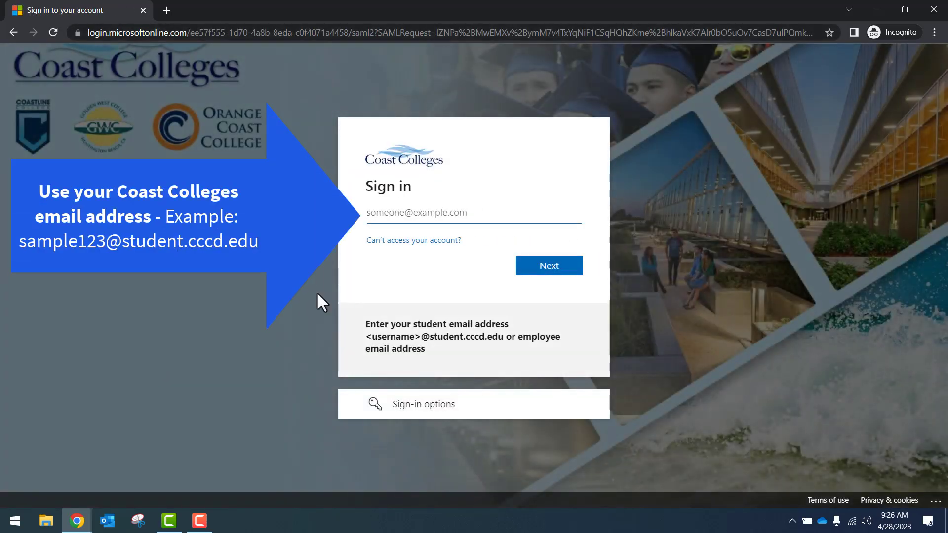
Enter the student email address in the Sign in field and continue to the password step.
key(ctrl+v)
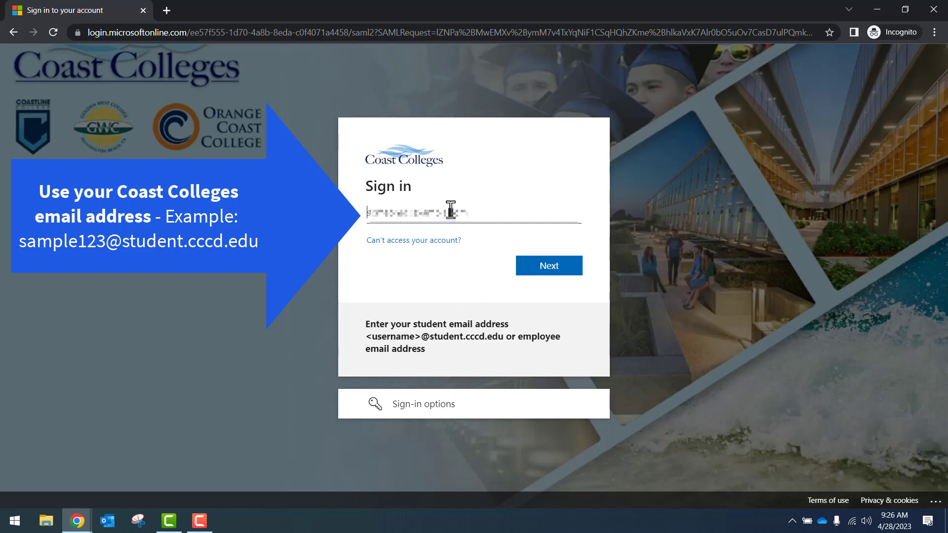
key(ctrl+a)
key(BackSpace)
text(student1234@student.)
click(542, 269)
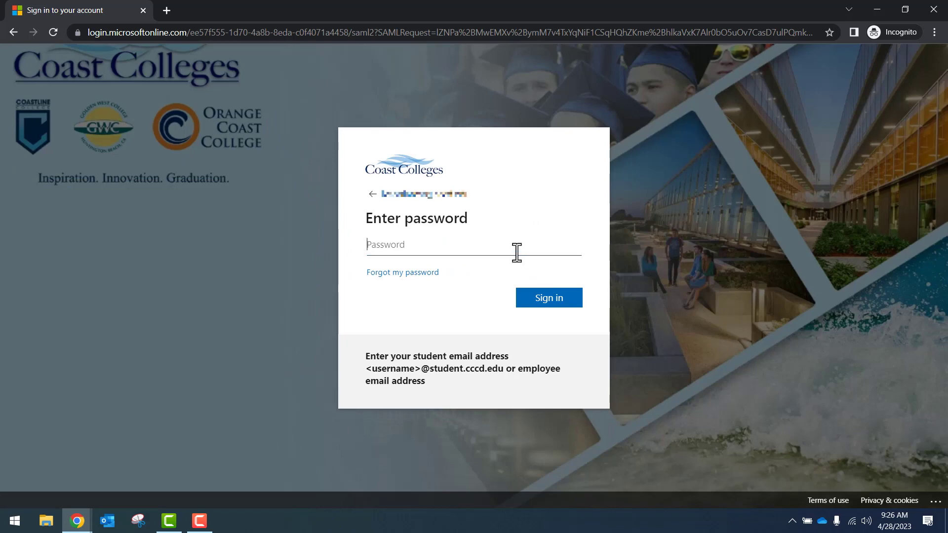
Paste the account password, sign in, and continue past the More information required notice.
key(ctrl+v)
click(553, 308)
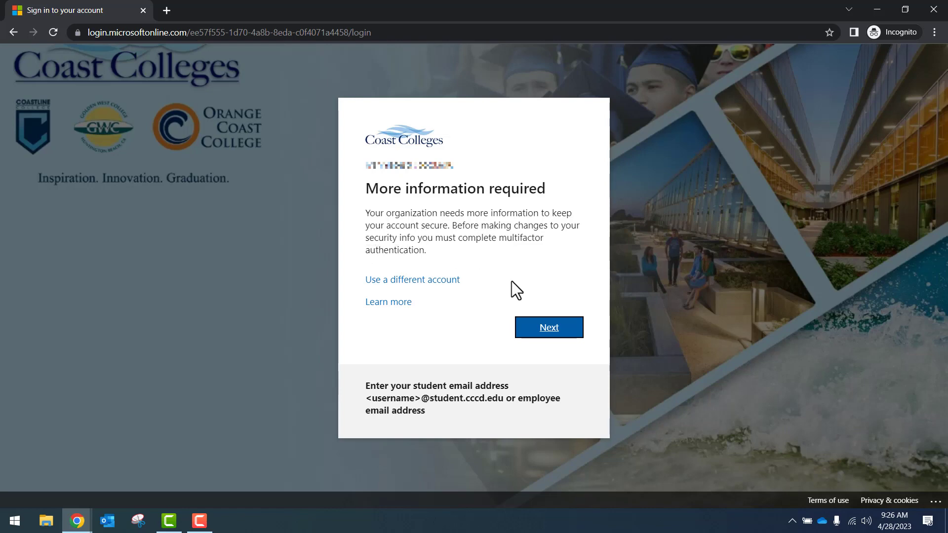
click(549, 333)
Start the security info setup and open the Microsoft Authenticator Download now link.
click(550, 336)
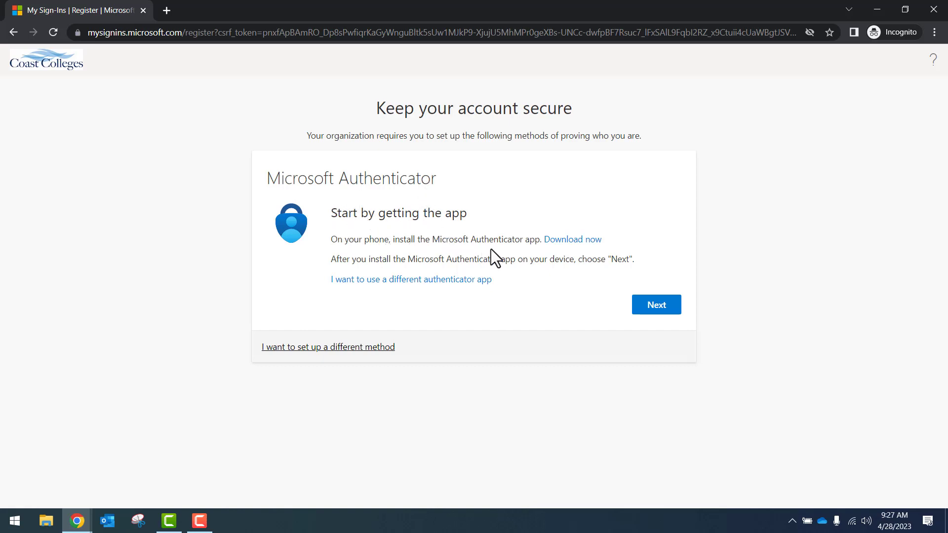
click(573, 240)
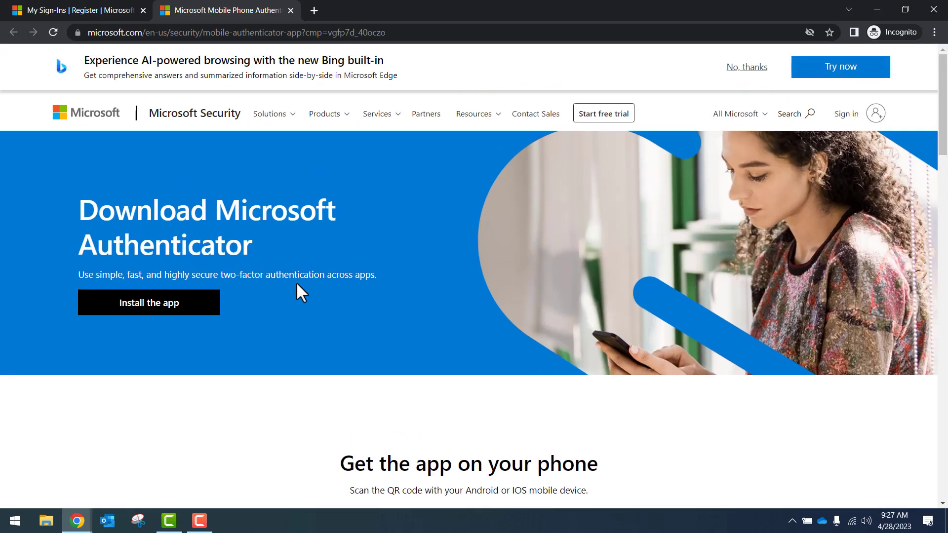
Jump to Install the app and scroll to the Google Play and App Store QR codes.
click(204, 309)
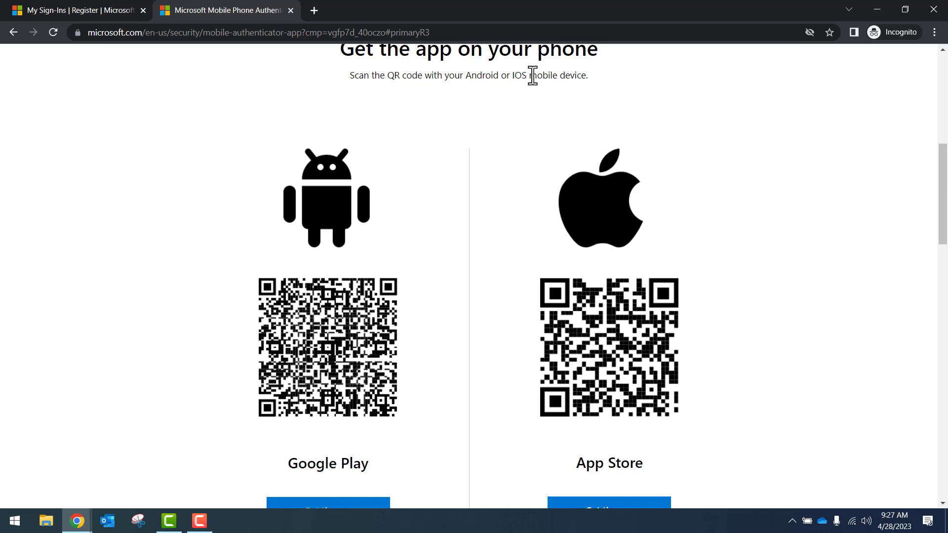
scroll(365, 241, down, 1)
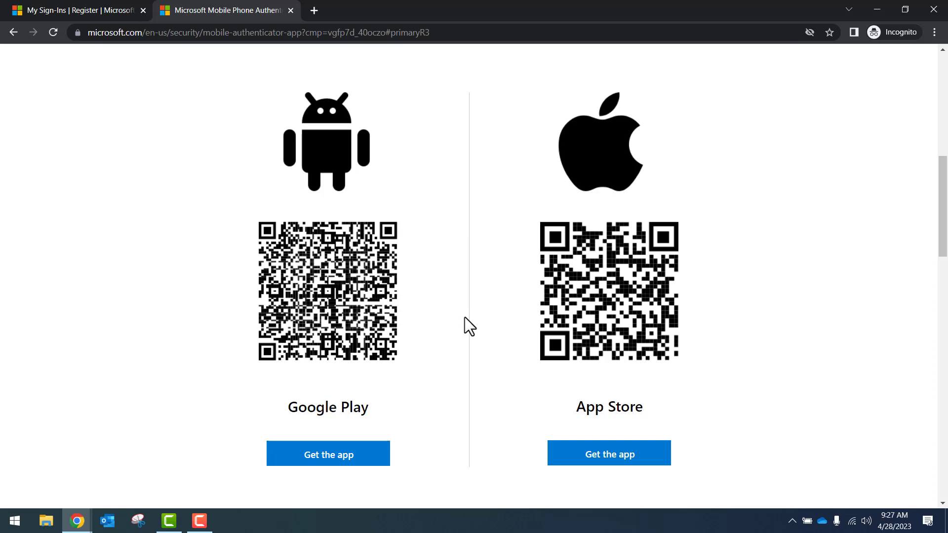
Close the Authenticator download tab and step through Start by getting the app to Set up your account.
click(291, 10)
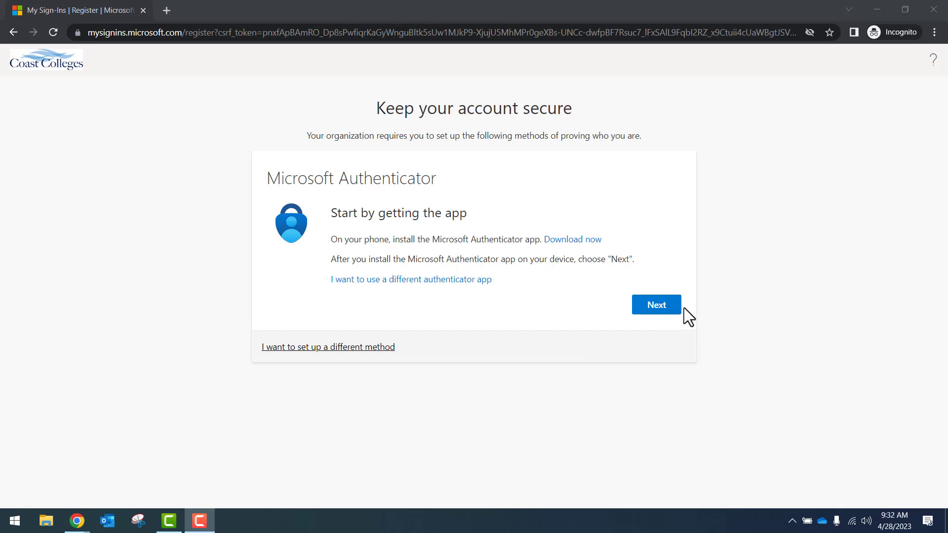
click(663, 309)
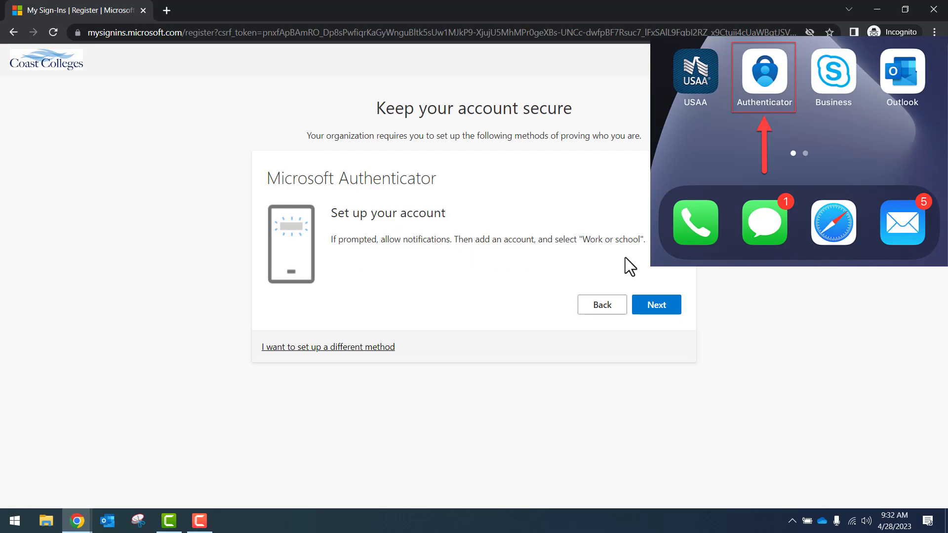
click(674, 310)
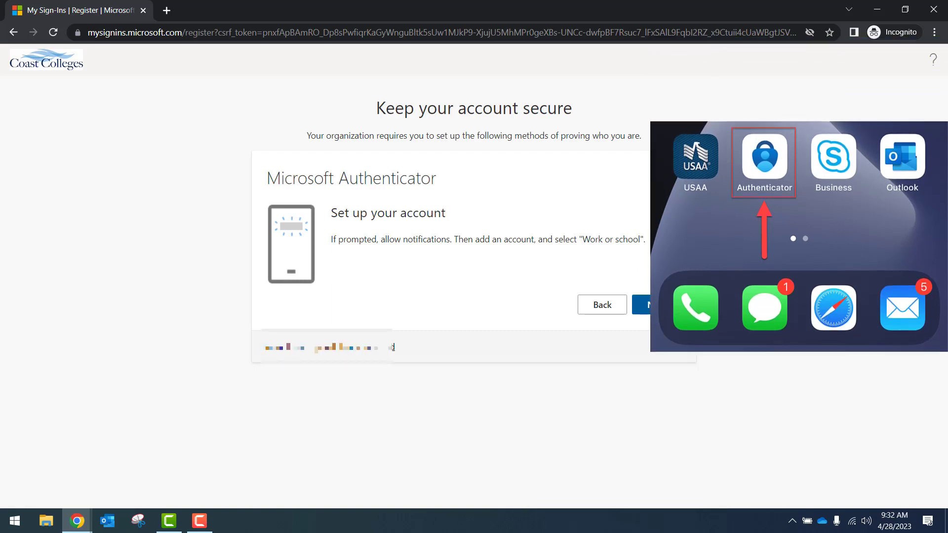
Link the Authenticator app via the QR code and approve the number-match 85 test notification.
click(677, 310)
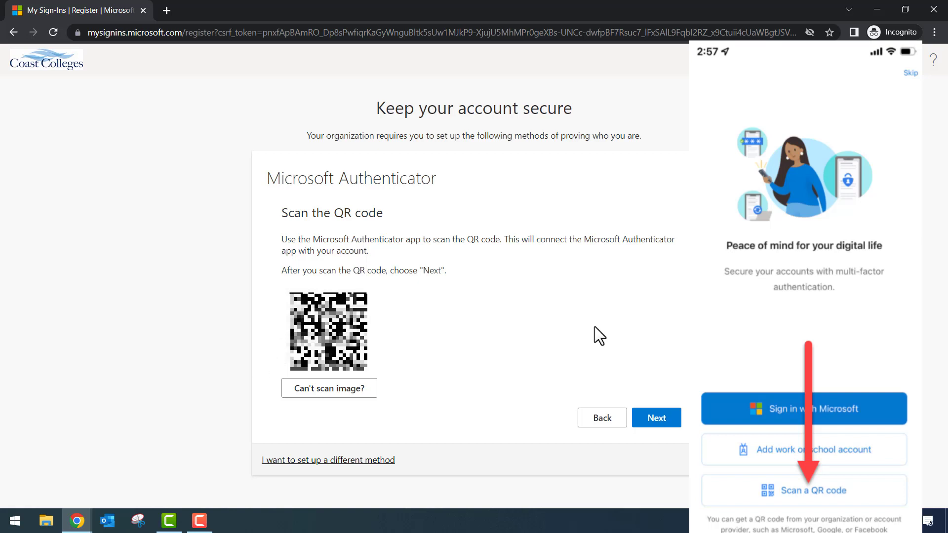
click(665, 426)
right_click(664, 426)
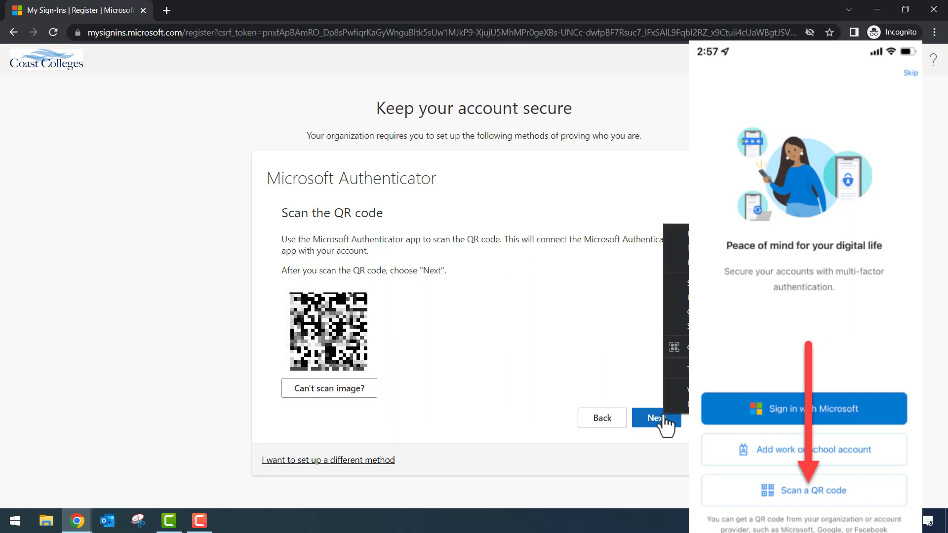
click(664, 426)
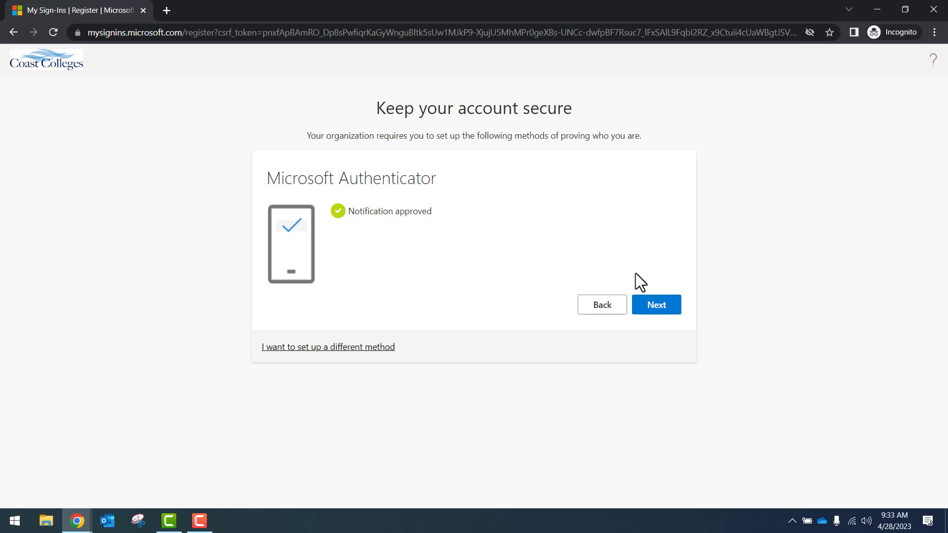
Confirm Notification approved and click Done on Success, leaving Authenticator as the default method.
click(651, 309)
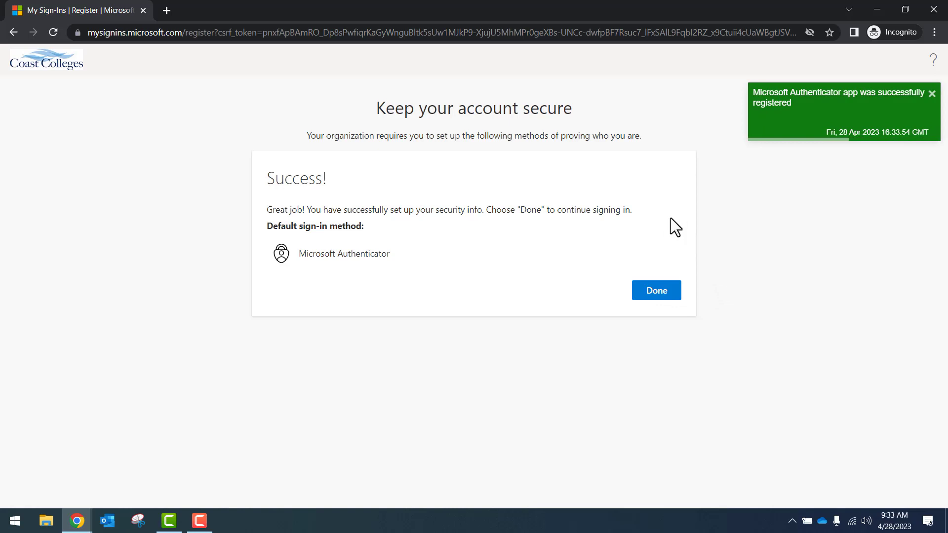
click(663, 299)
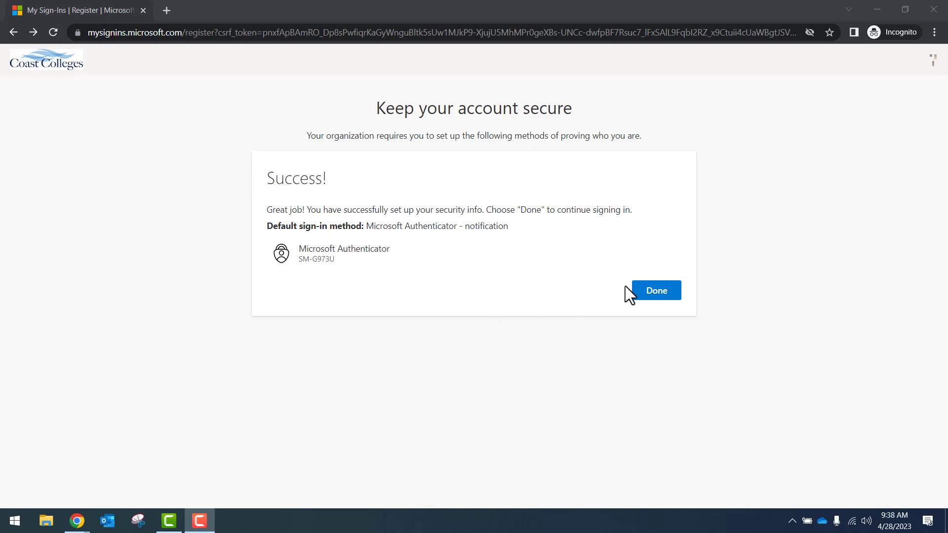
click(652, 293)
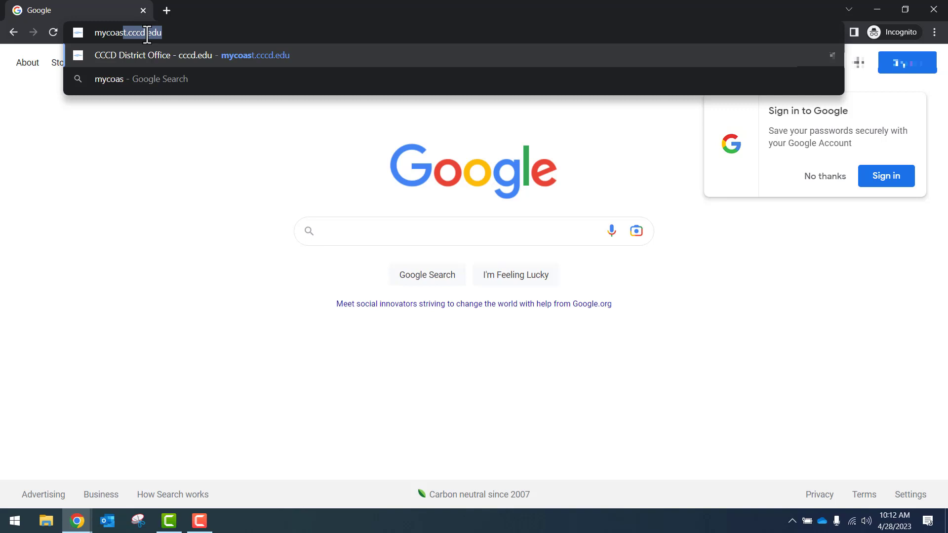
Reload mycoast.cccd.edu in Chrome to get back to the Coast Colleges sign-in page.
text(.c)
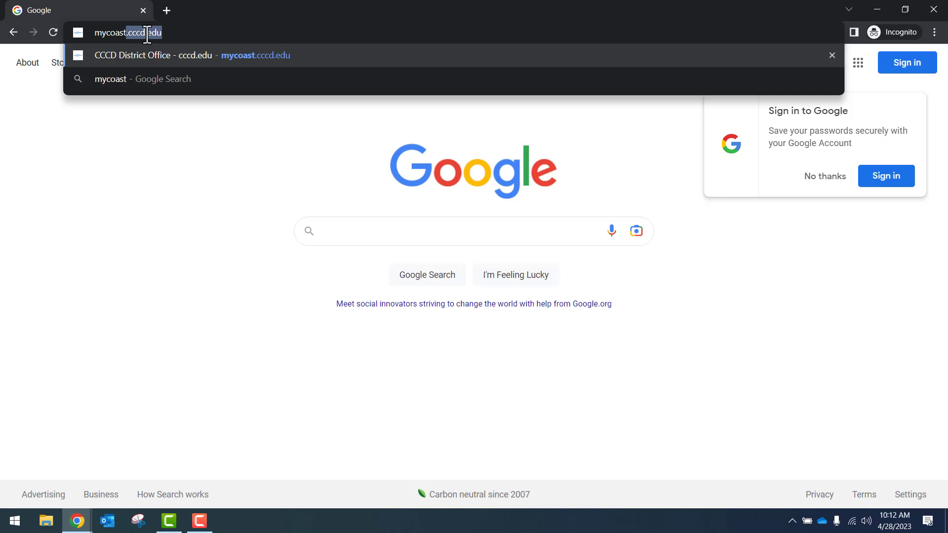
text(ccd.edu)
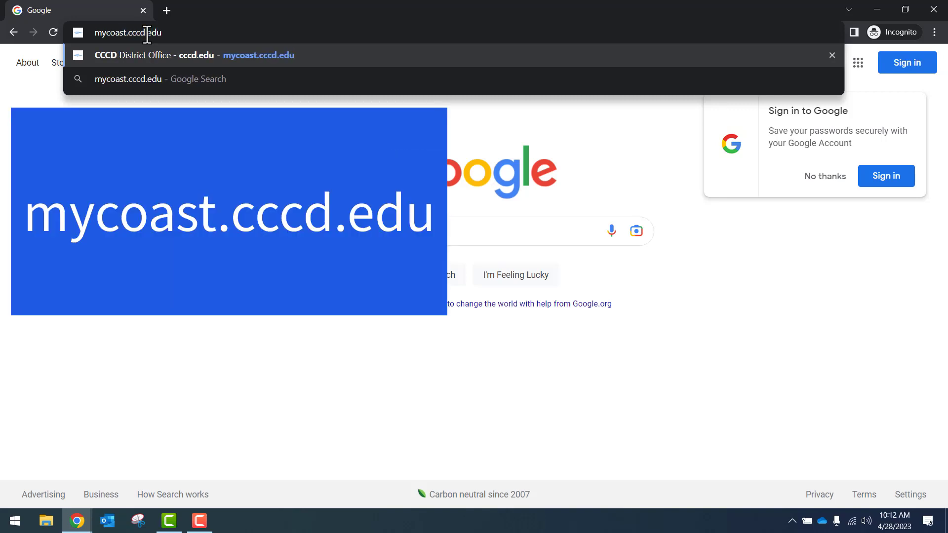
key(Return)
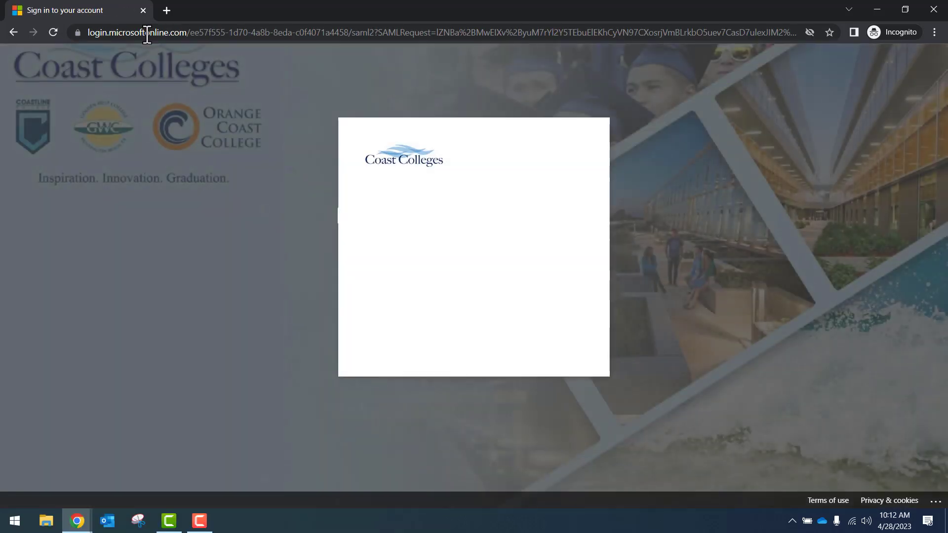
Sign in with the Coast Colleges email and account password to reach the multifactor More information required prompt.
text(sample)
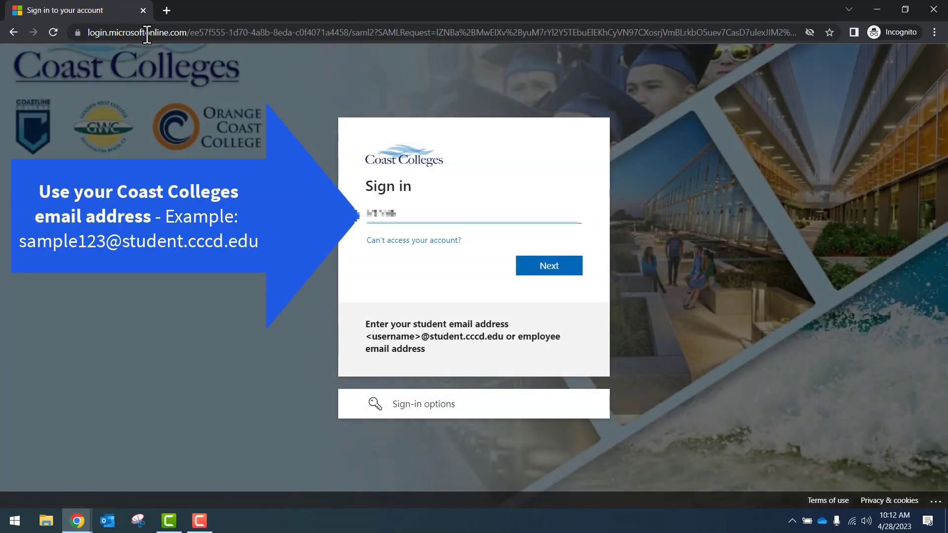
text(123@student.)
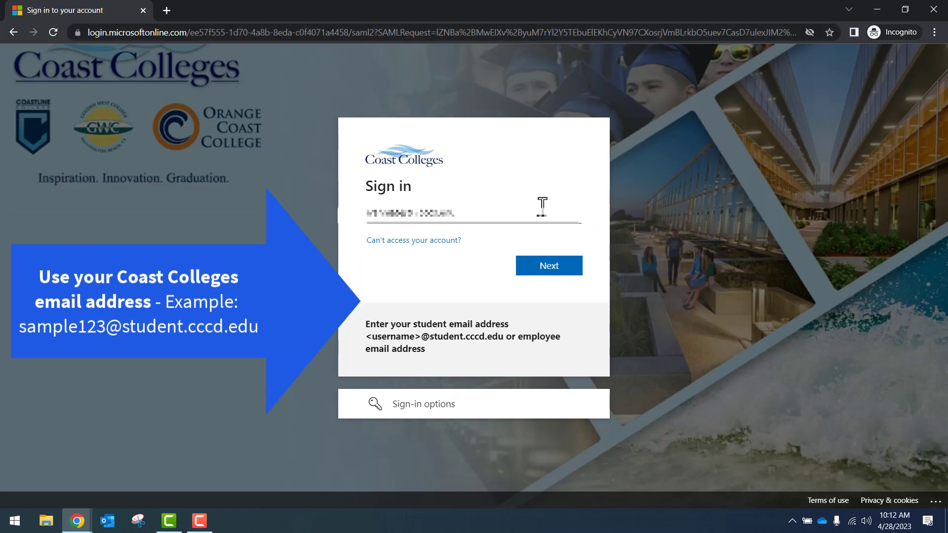
click(543, 271)
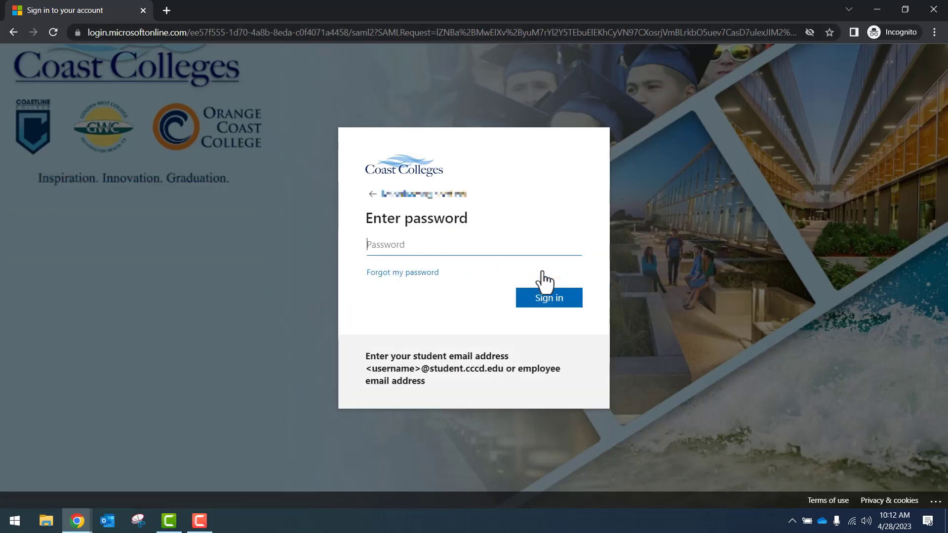
text(••)
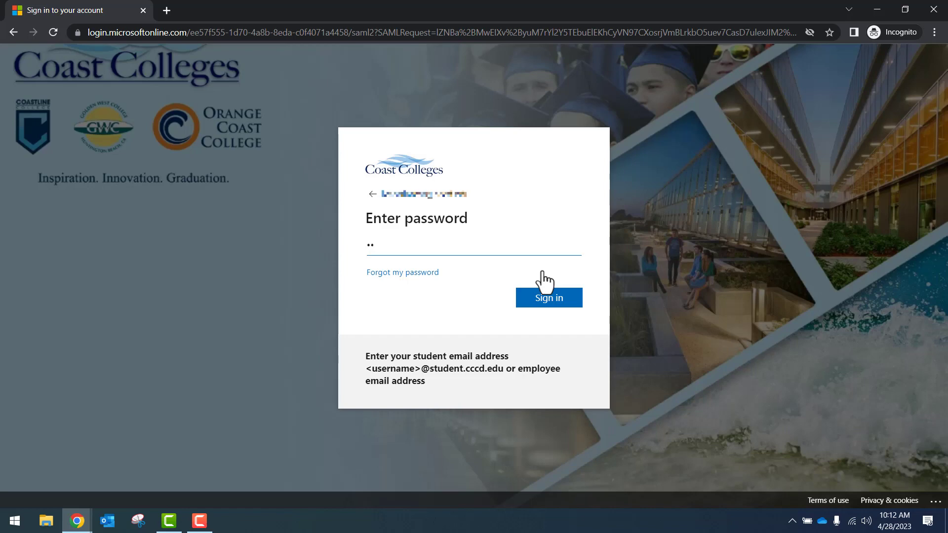
text(••••••••••)
key(Return)
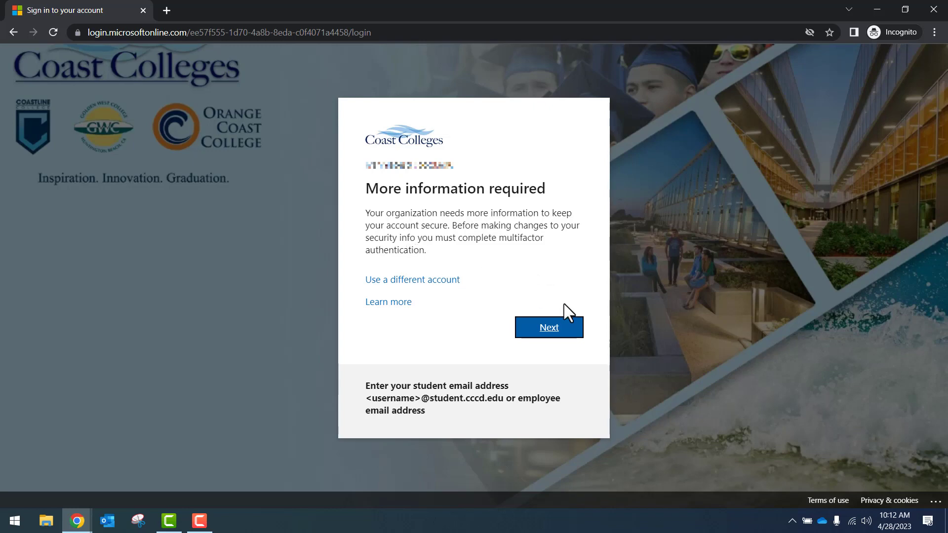
Choose Phone instead of Microsoft Authenticator as the security info setup method.
click(550, 330)
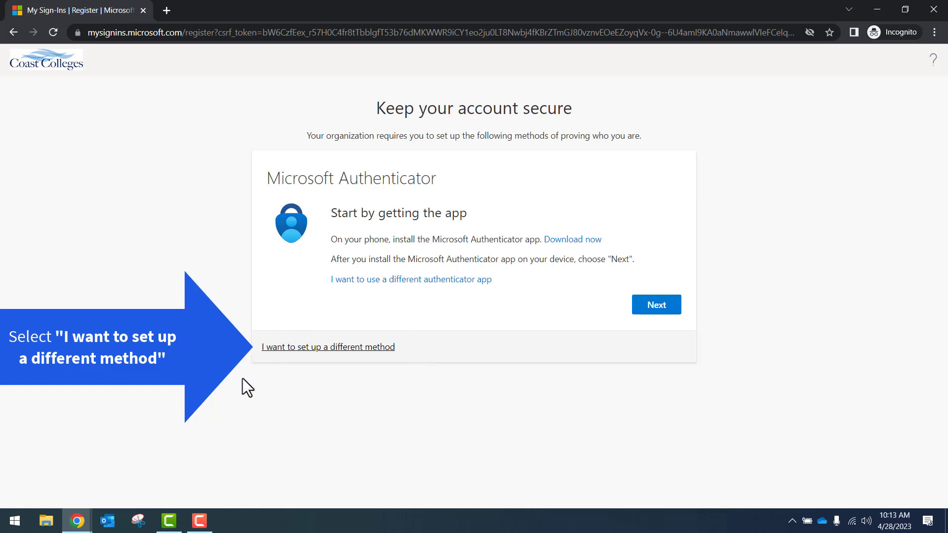
click(326, 351)
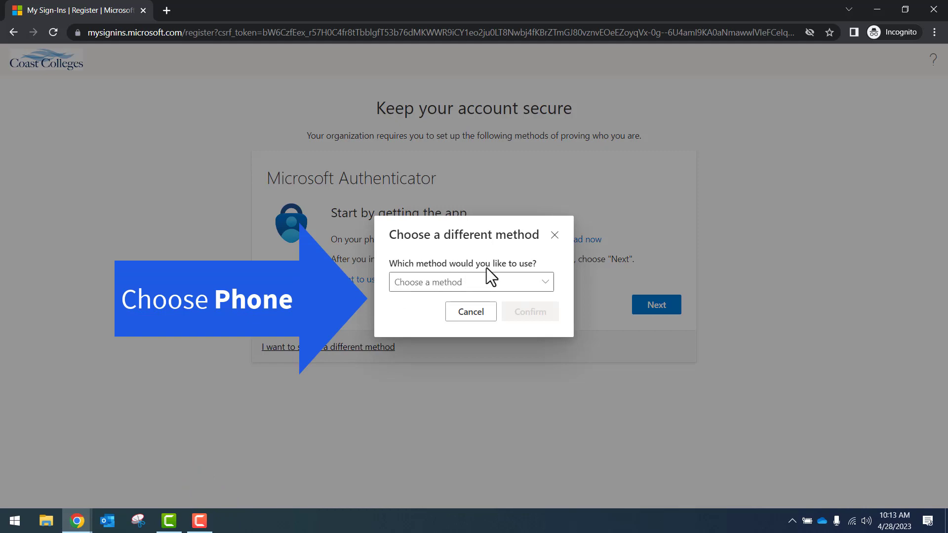
click(546, 284)
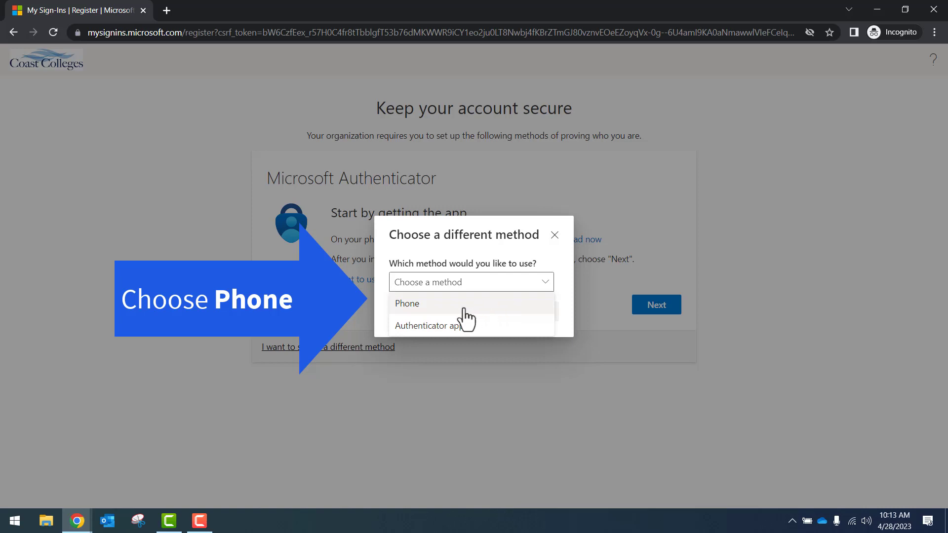
click(433, 306)
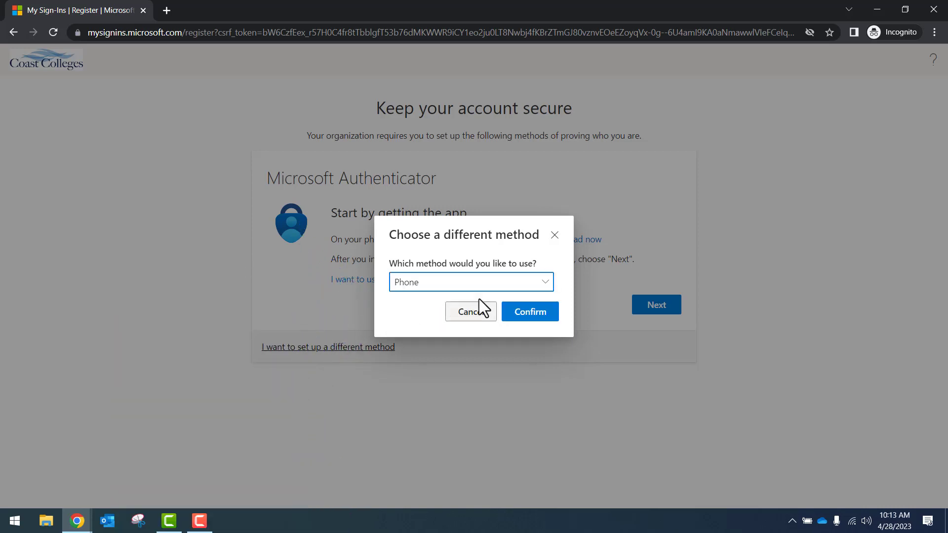
click(531, 312)
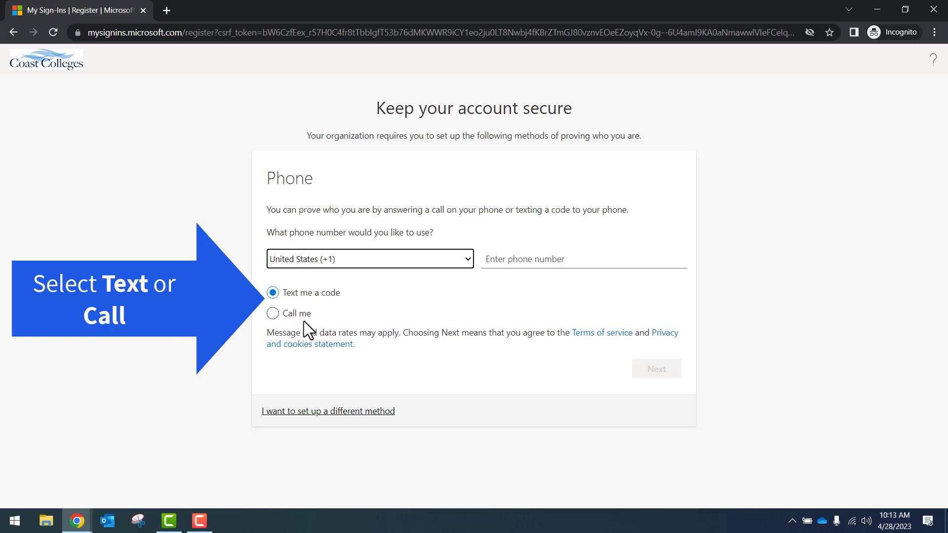
Keep 'Text me a code', enter the United States phone number, and request the code.
click(273, 292)
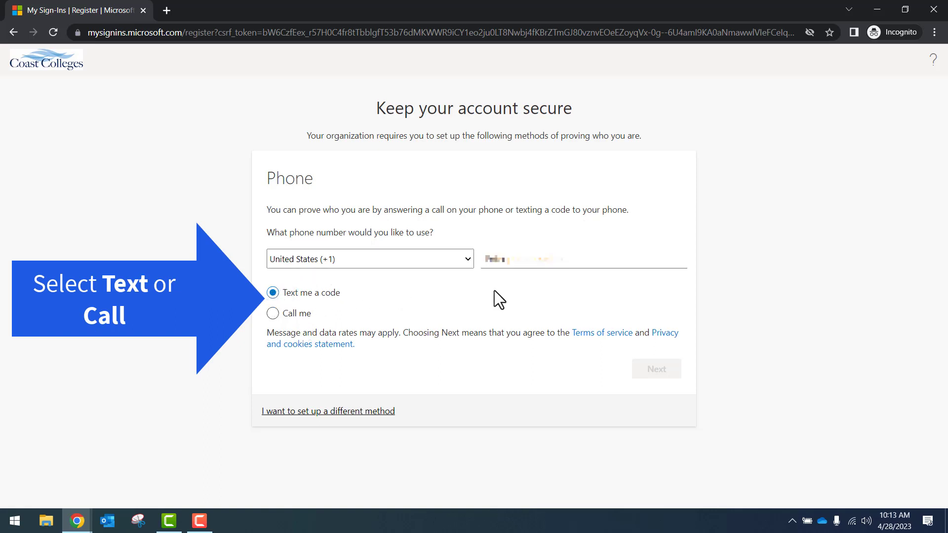
click(512, 262)
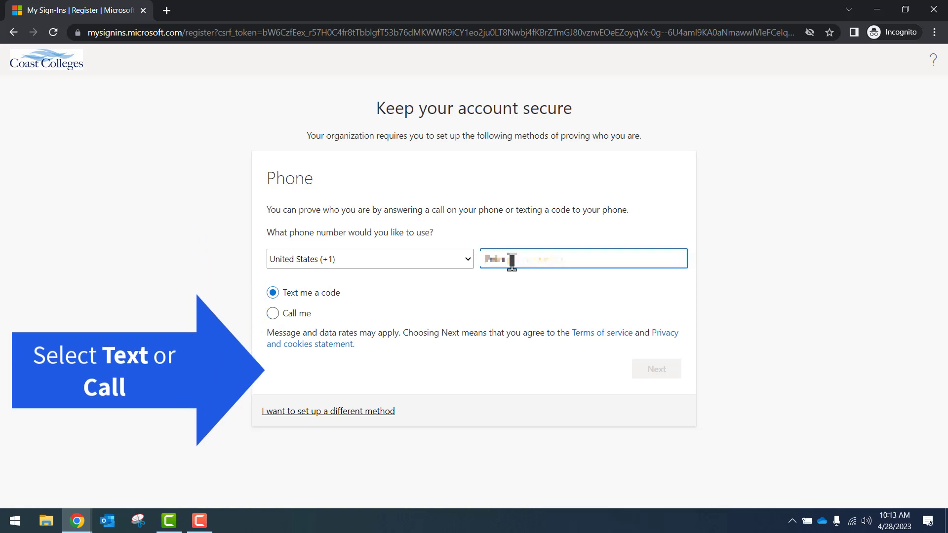
text(714555555)
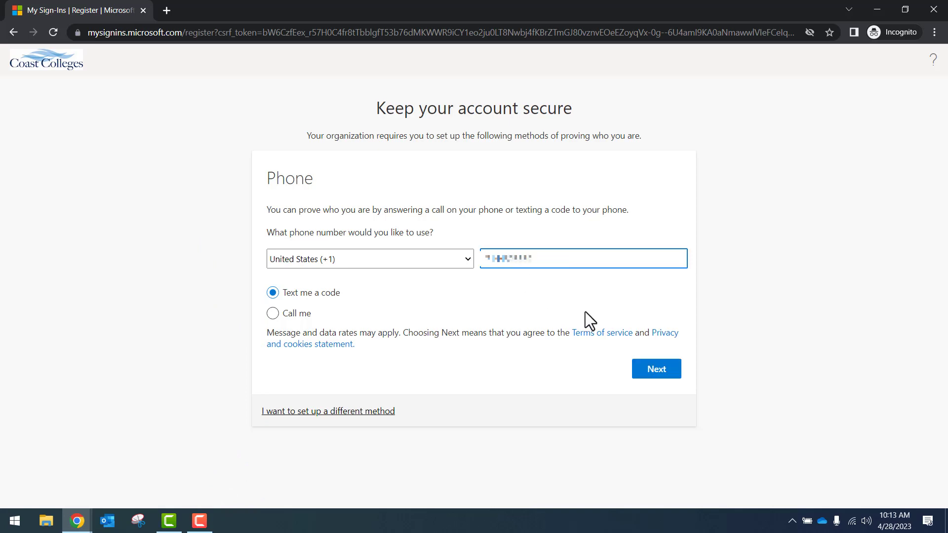
click(665, 375)
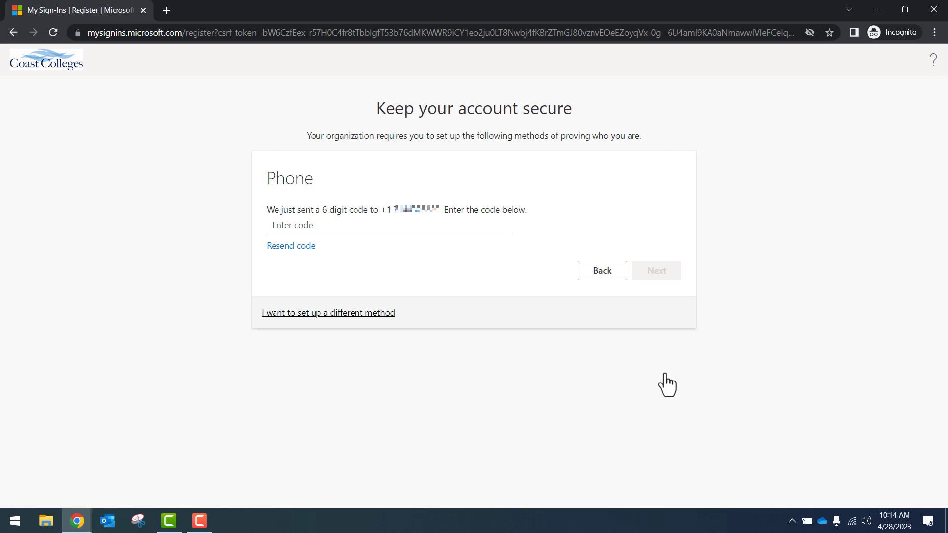
Enter the texted 6-digit verification code and finish setup with Phone as the default method.
click(403, 230)
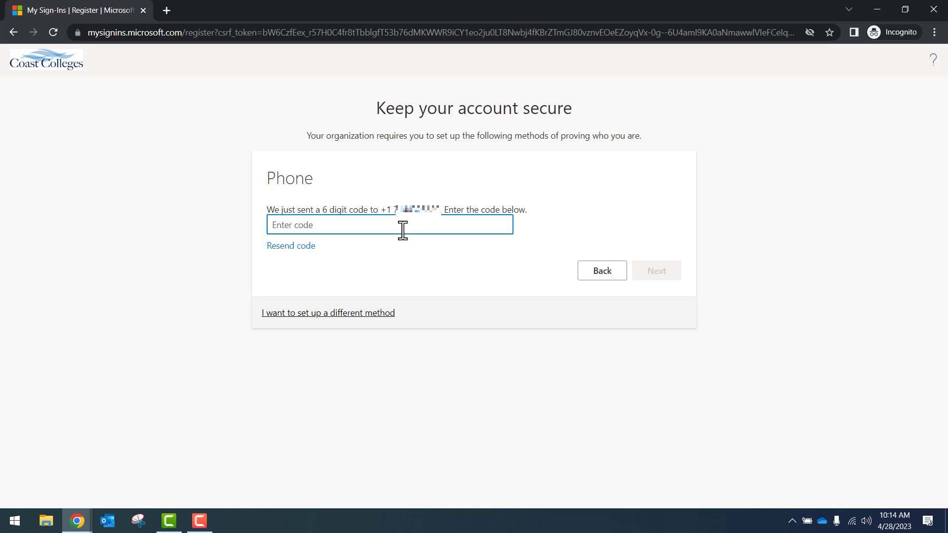
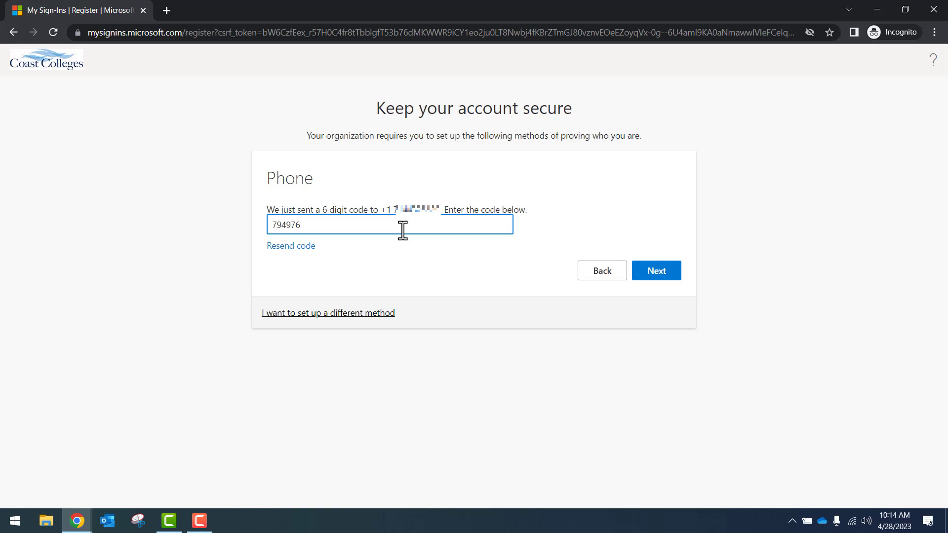
click(665, 275)
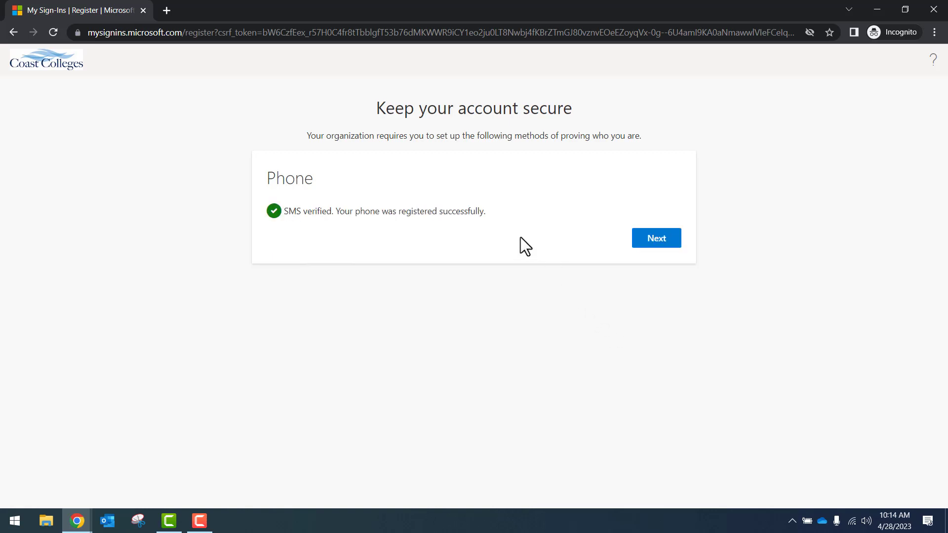
click(658, 239)
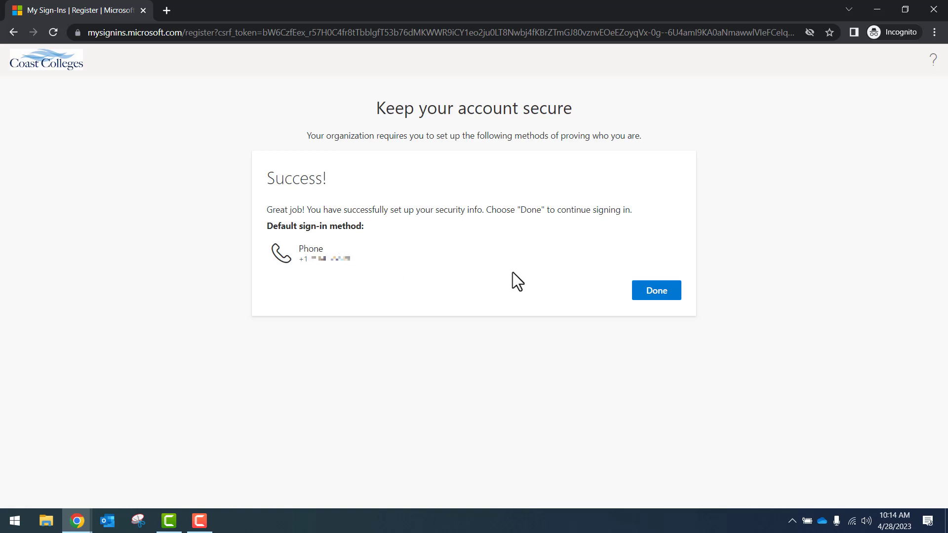
click(651, 296)
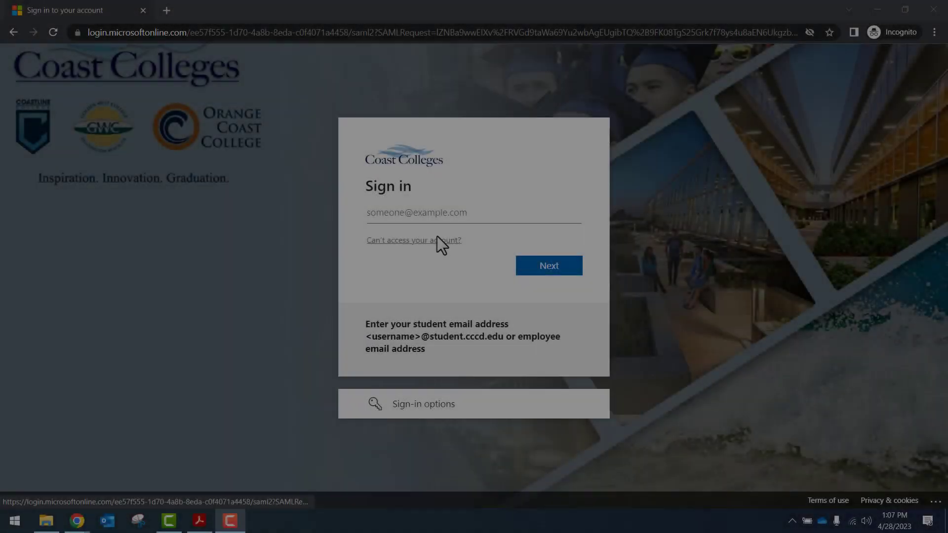
Enter the Coast Colleges student email, continue, and type the account password.
click(434, 216)
text(sample1234@studen)
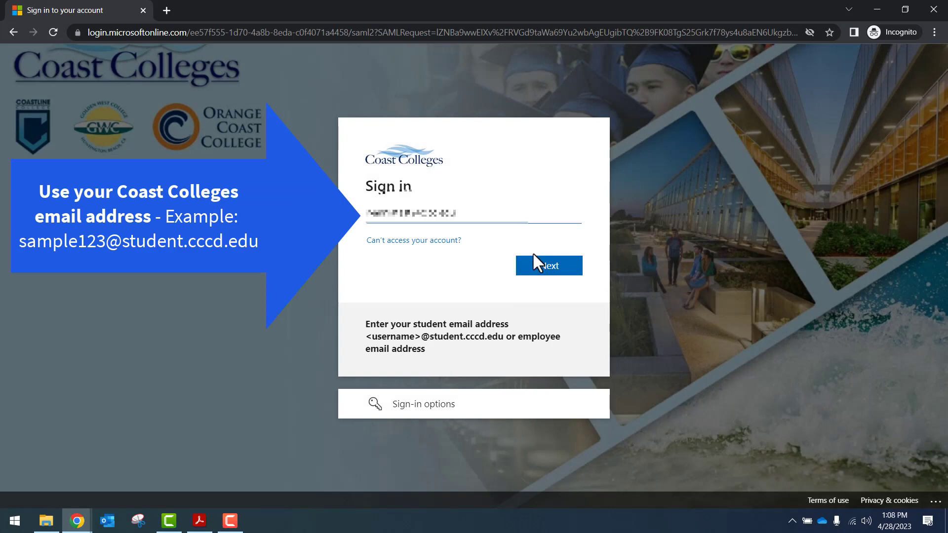
click(539, 270)
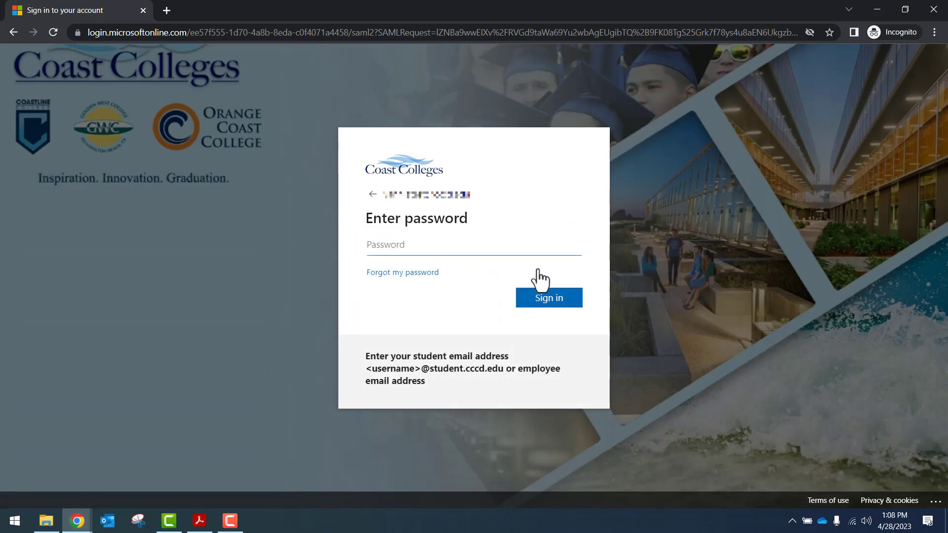
text(••••••••••••••••)
Submit the password, choose the Text option, and verify with the texted code.
click(545, 306)
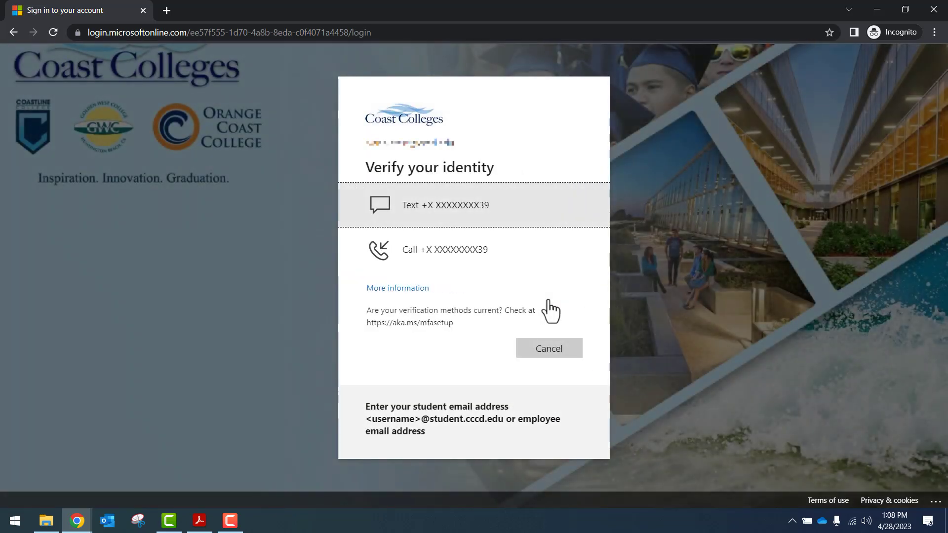
click(508, 226)
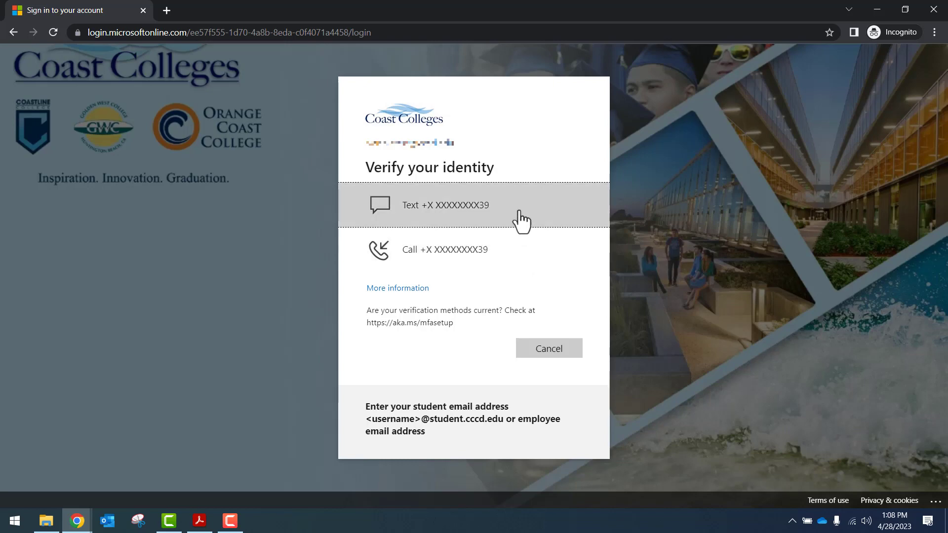
click(521, 221)
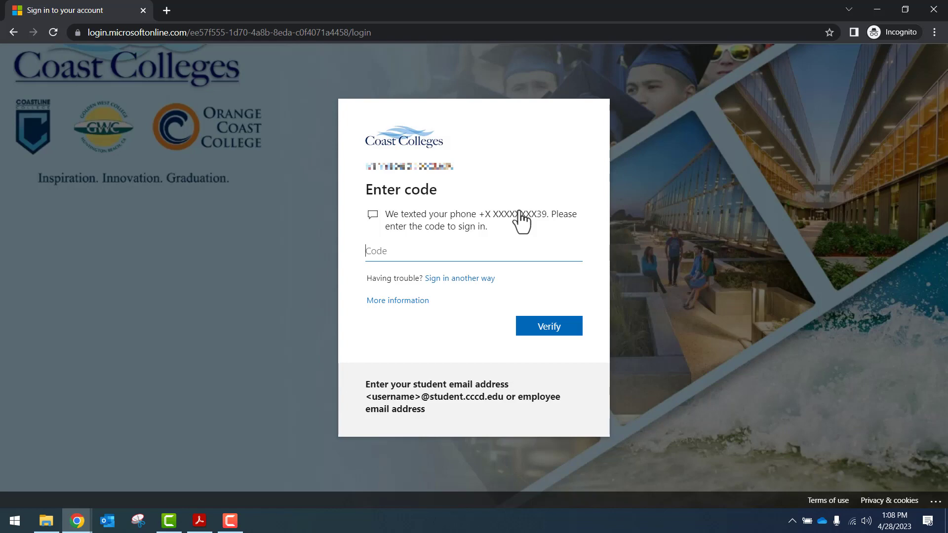
click(538, 325)
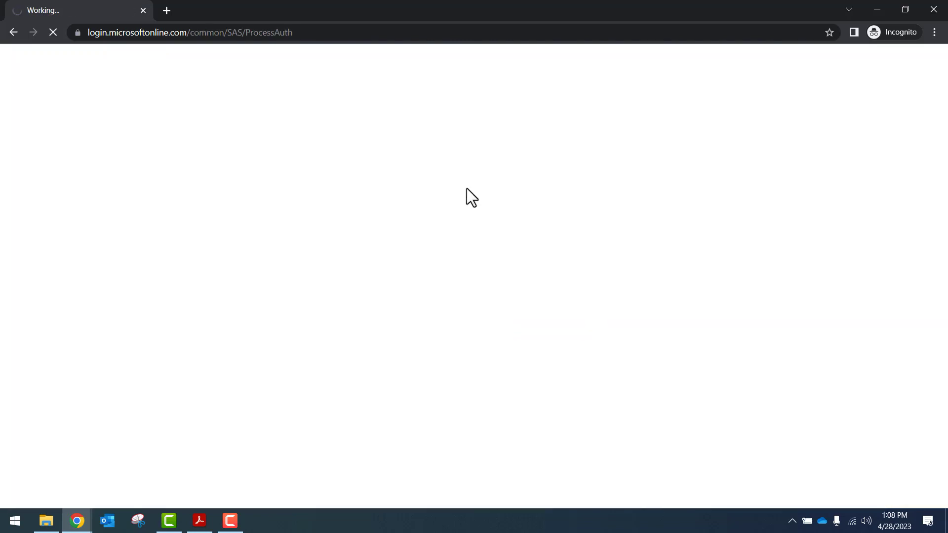